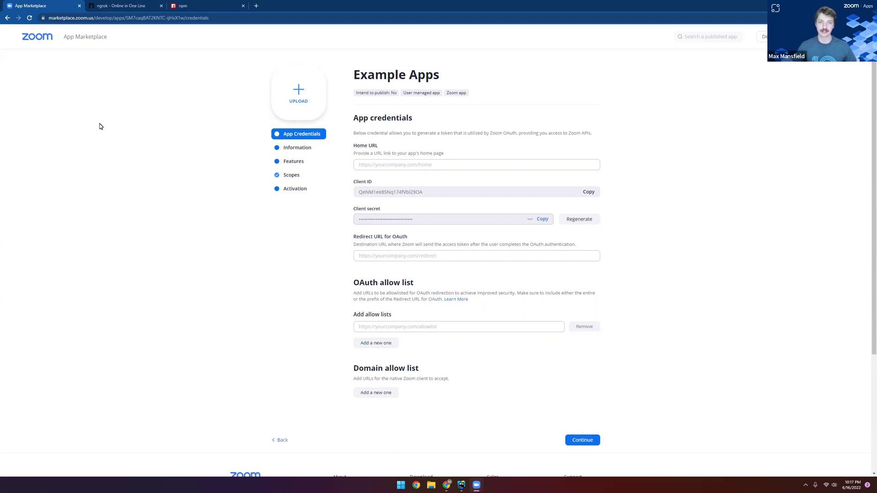
Step: View the open ngrok and npm home pages and return to the Example Apps credentials page
{"action": "left_click", "coordinate": [107, 6]}
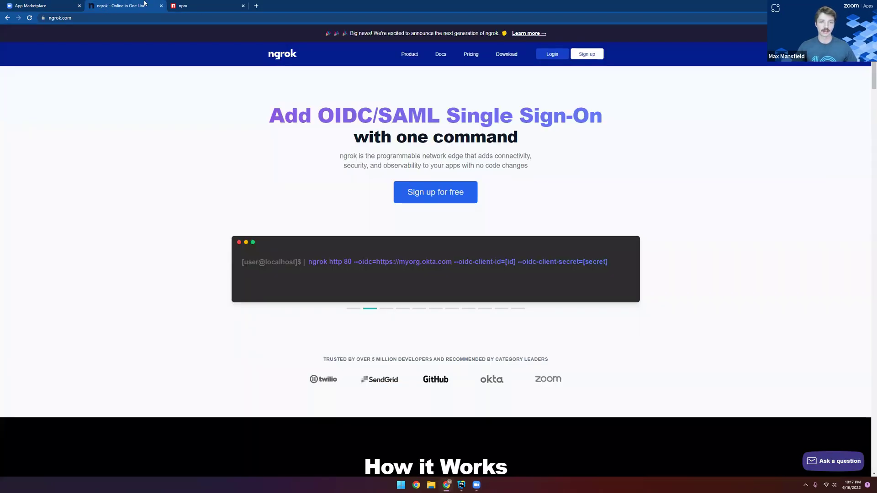
{"action": "left_click", "coordinate": [199, 5]}
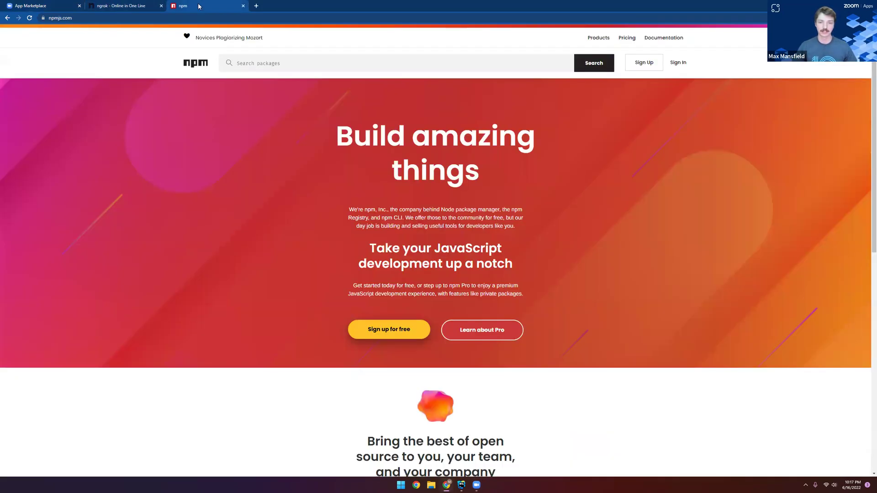
{"action": "left_click", "coordinate": [40, 5]}
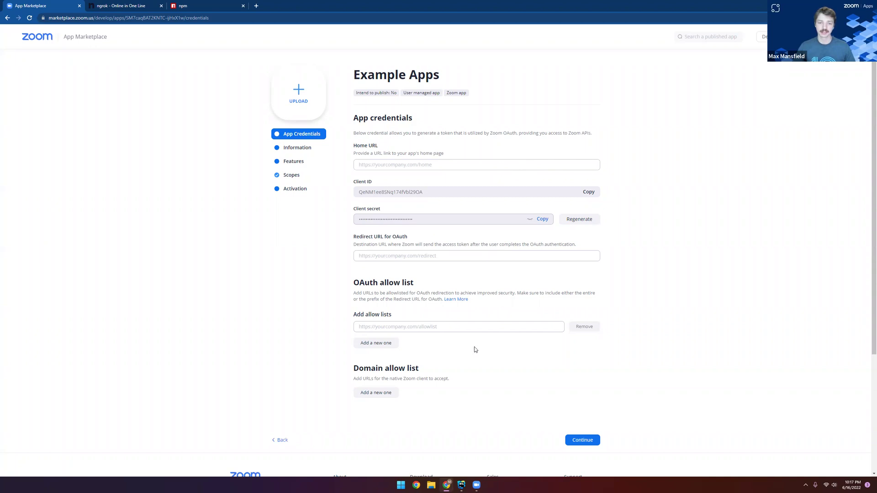
Step: Switch to the code editor and start an ngrok HTTP tunnel on port 3000 in the terminal with "ngrok http 3000"
{"action": "left_click", "coordinate": [462, 485]}
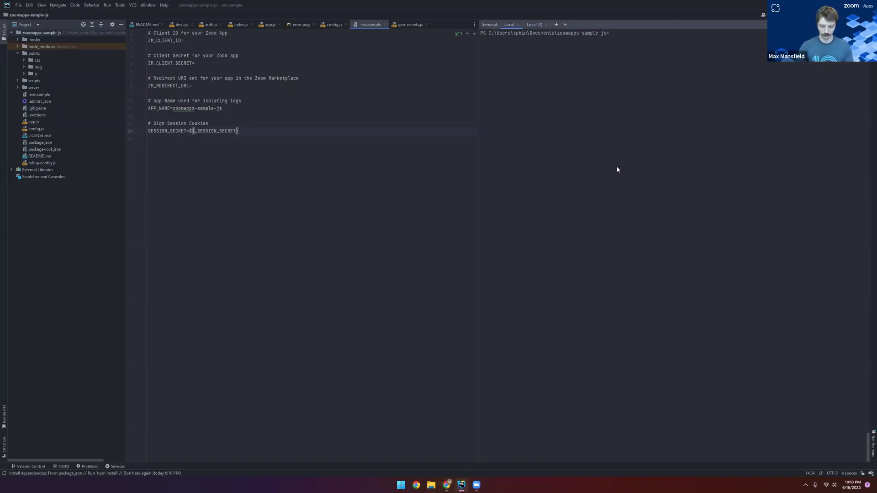
{"action": "type", "text": "ngrok http"}
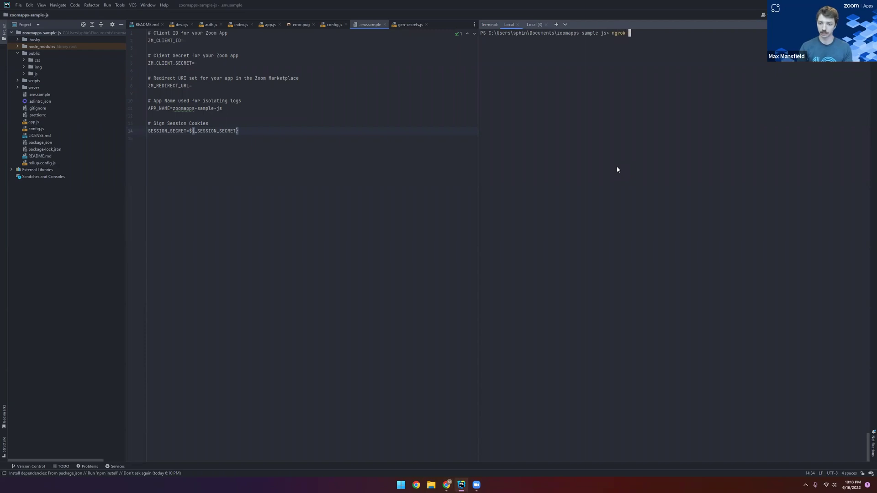
{"action": "type", "text": " 3000"}
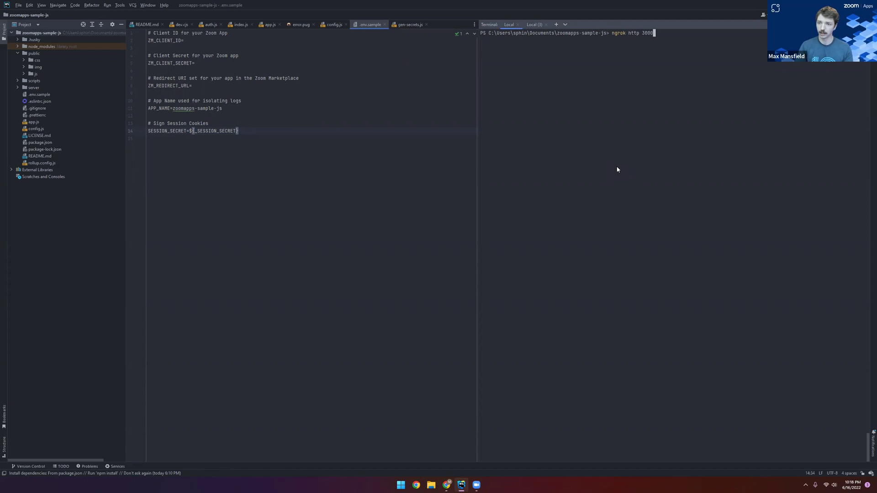
{"action": "key", "text": "Return"}
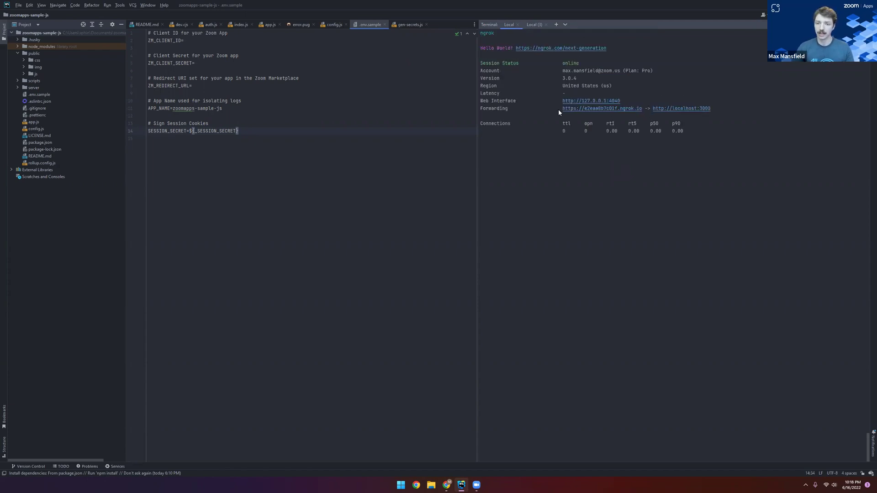
{"action": "left_click_drag", "start_coordinate": [559, 109], "coordinate": [642, 109]}
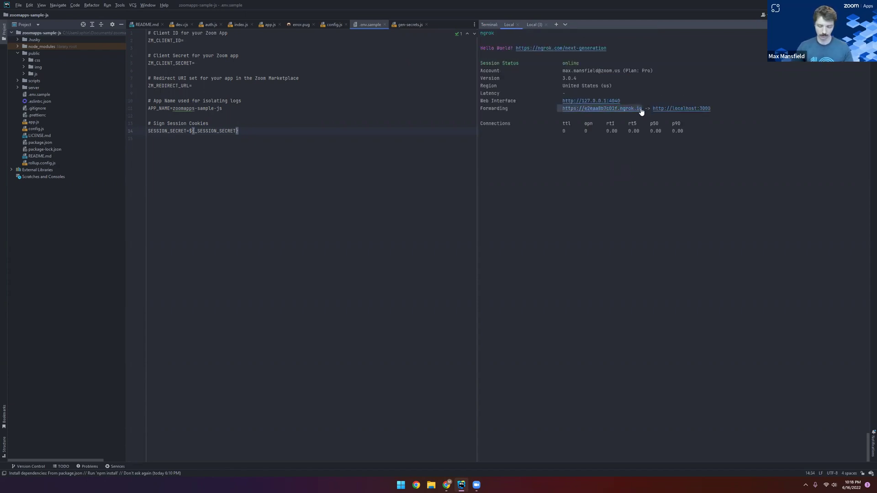
{"action": "key", "text": "ctrl+c"}
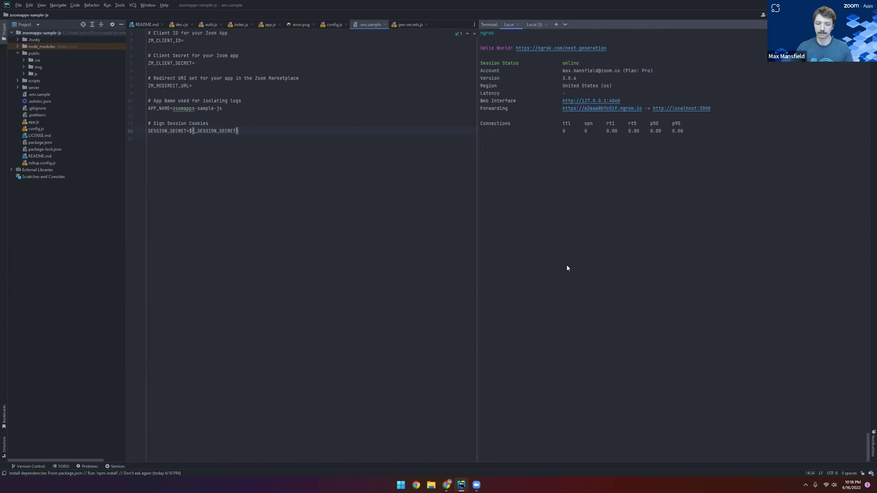
{"action": "left_click", "coordinate": [446, 485]}
{"action": "left_click", "coordinate": [392, 168]}
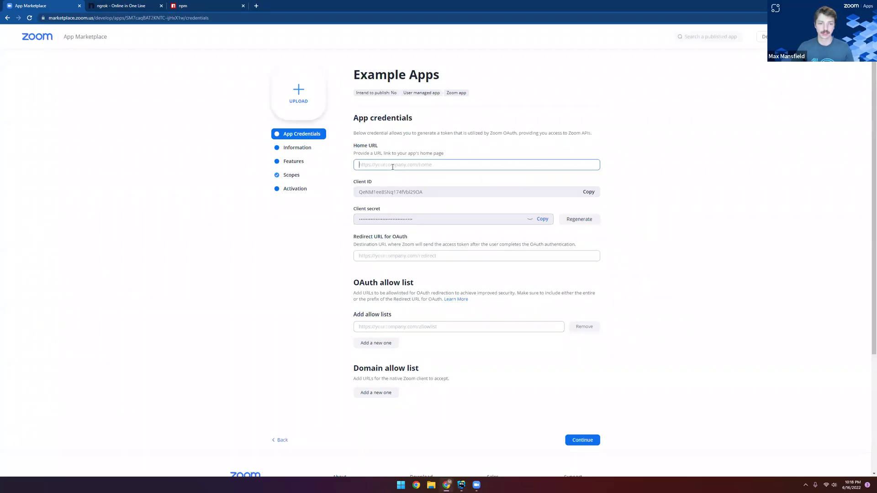
{"action": "key", "text": "ctrl+v"}
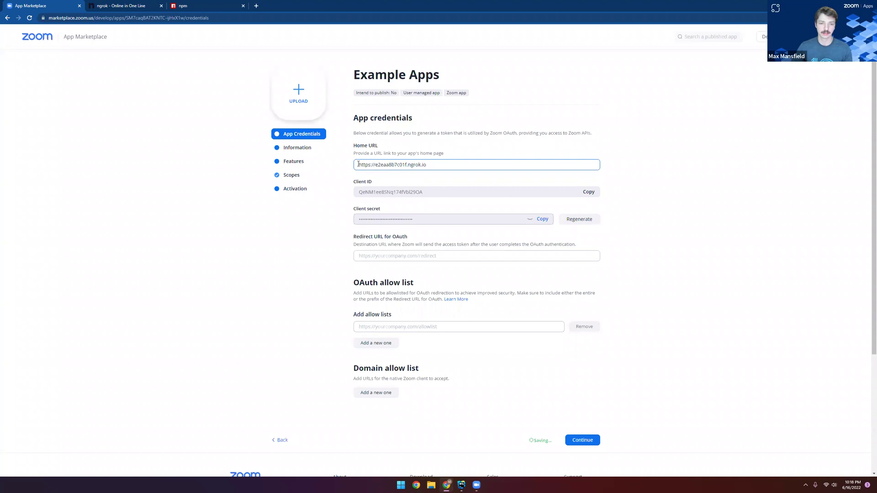
{"action": "key", "text": "ctrl+shift+Left"}
{"action": "key", "text": "Right"}
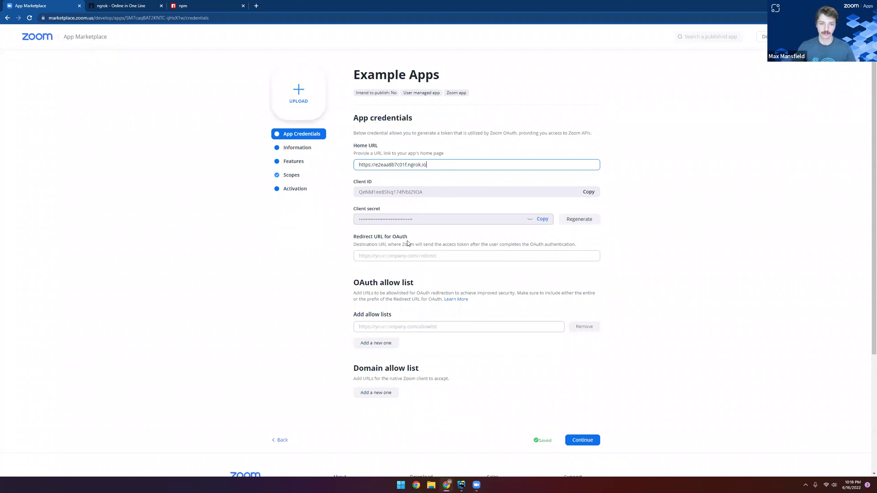
{"action": "left_click", "coordinate": [383, 256]}
{"action": "key", "text": "ctrl+v"}
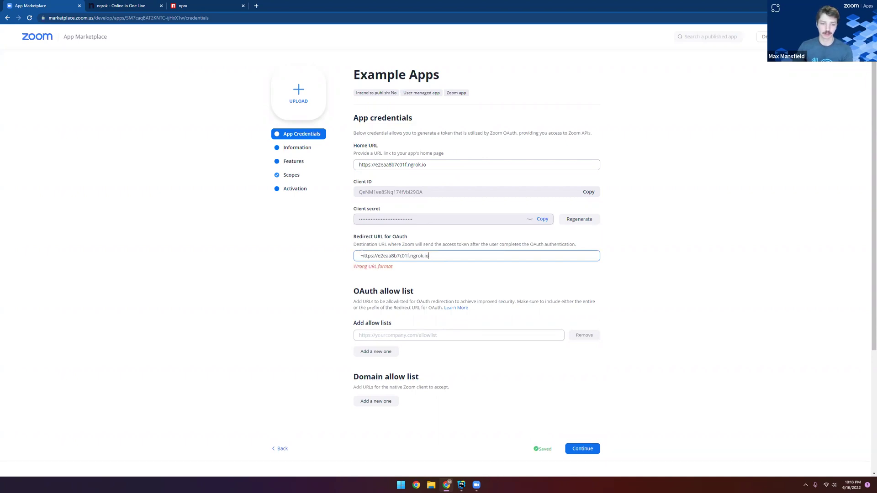
{"action": "left_click", "coordinate": [362, 256]}
{"action": "key", "text": "BackSpace"}
{"action": "left_click", "coordinate": [439, 256]}
{"action": "type", "text": "/"}
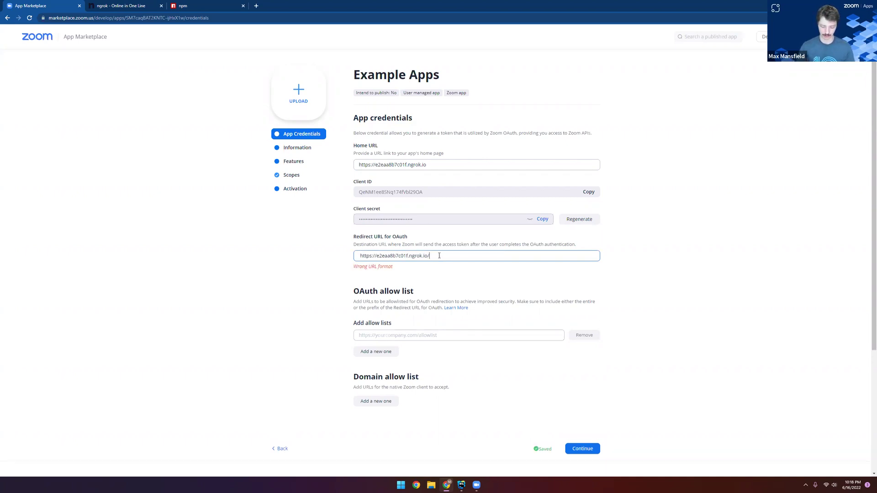
{"action": "type", "text": "auth"}
{"action": "left_click", "coordinate": [361, 257]}
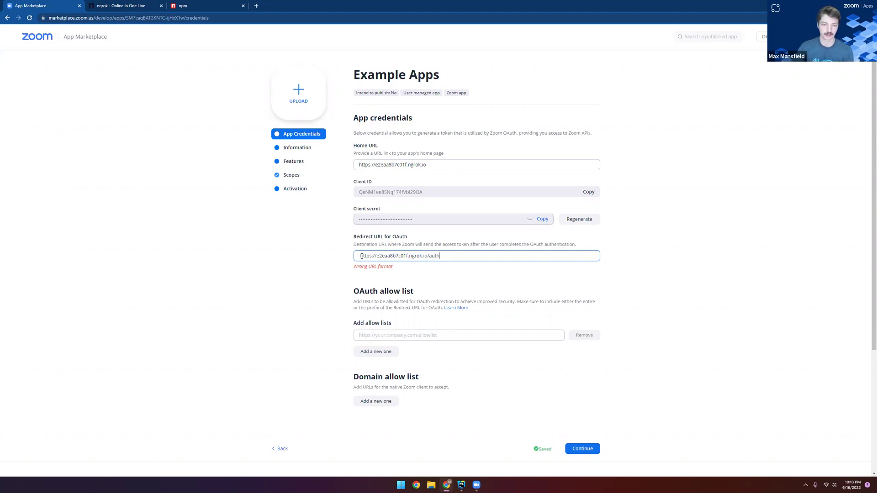
{"action": "key", "text": "BackSpace"}
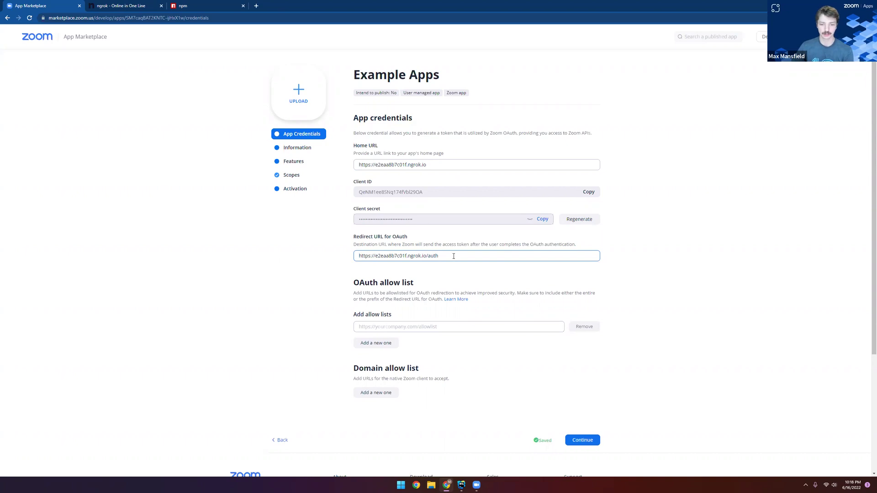
{"action": "left_click", "coordinate": [454, 256]}
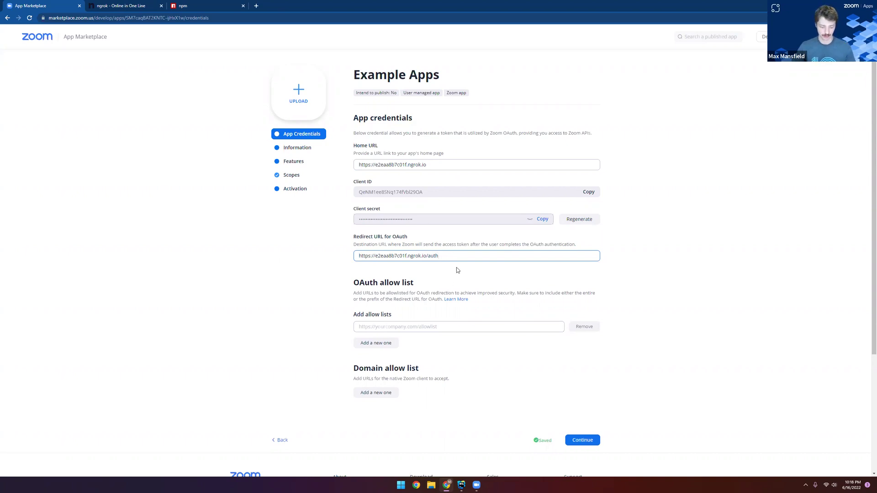
{"action": "key", "text": "ctrl+a"}
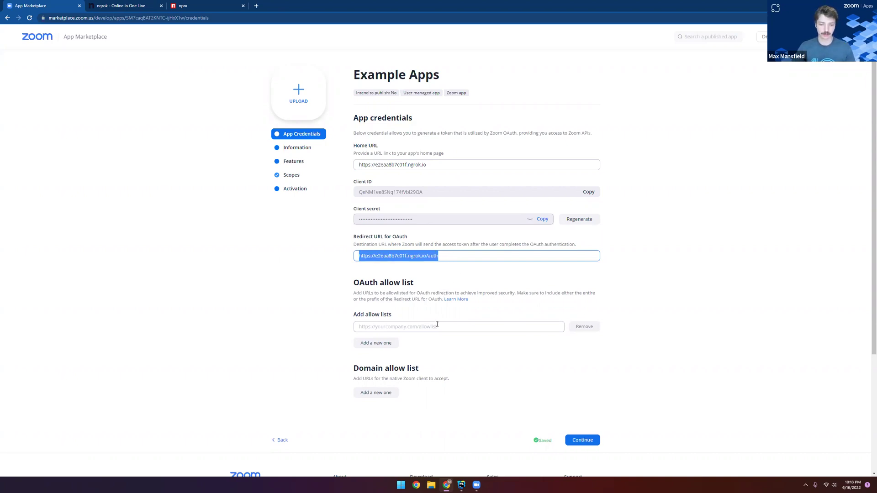
{"action": "left_click", "coordinate": [435, 326]}
{"action": "key", "text": "ctrl+v"}
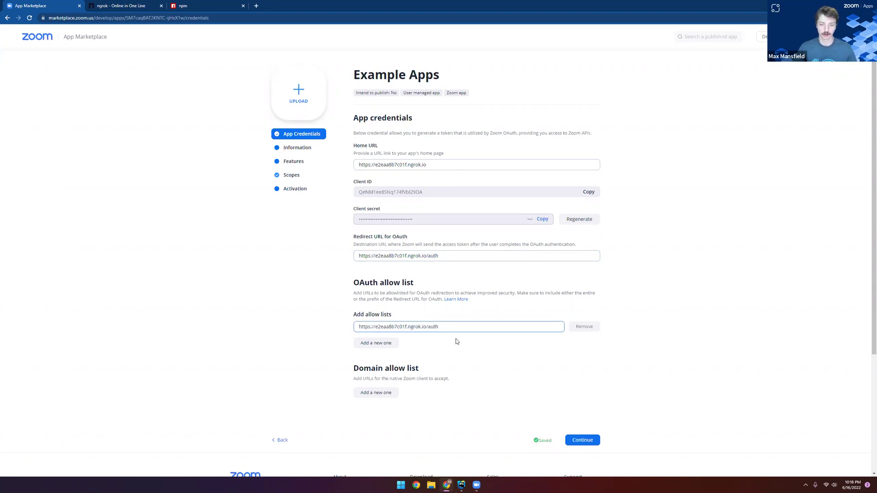
Step: Add a Domain allow list entry for e2eaa8b7c01f.ngrok.io, without the protocol or the auth path
{"action": "left_click", "coordinate": [377, 392]}
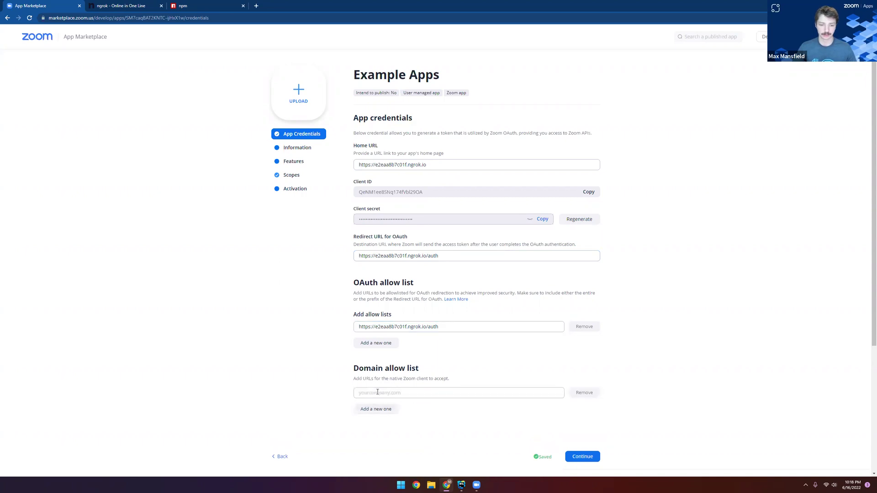
{"action": "left_click", "coordinate": [392, 393]}
{"action": "key", "text": "ctrl+v"}
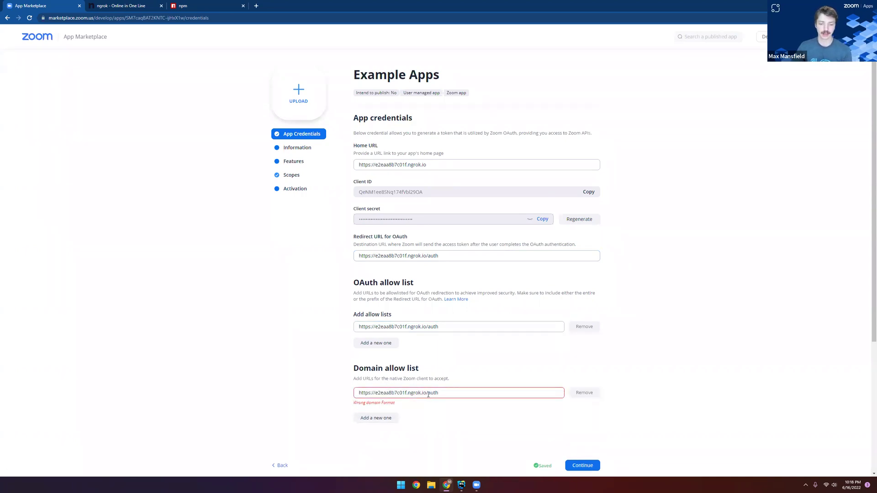
{"action": "left_click_drag", "start_coordinate": [427, 393], "coordinate": [439, 393]}
{"action": "key", "text": "BackSpace"}
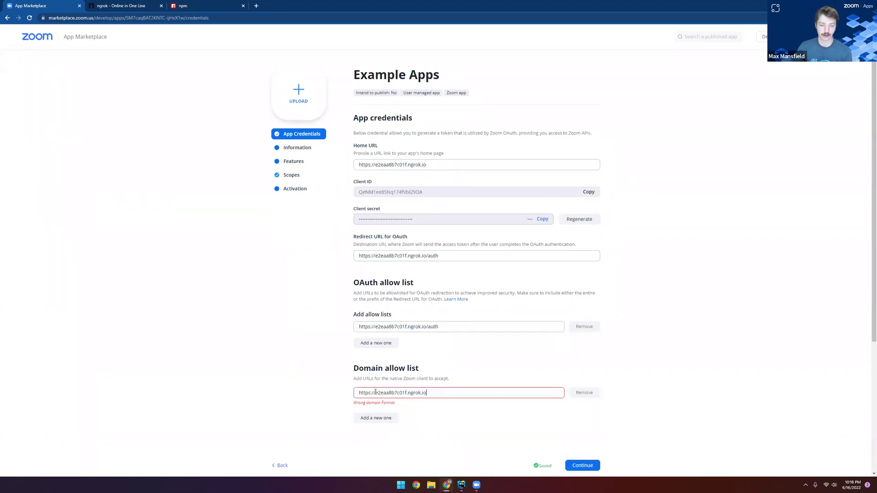
{"action": "left_click_drag", "start_coordinate": [375, 393], "coordinate": [343, 393]}
{"action": "key", "text": "BackSpace"}
{"action": "left_click", "coordinate": [392, 430]}
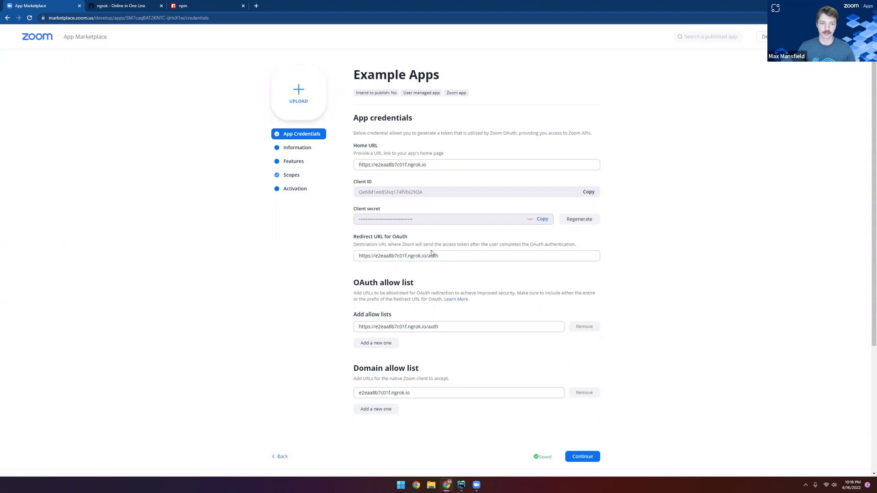
Step: Add the shareApp API to the Zoom App SDK in the app's features
{"action": "left_click", "coordinate": [290, 162]}
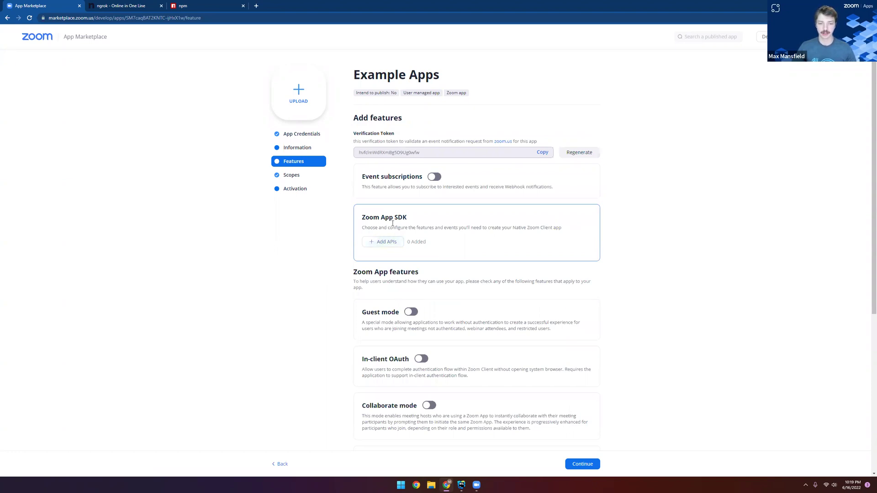
{"action": "left_click", "coordinate": [385, 246]}
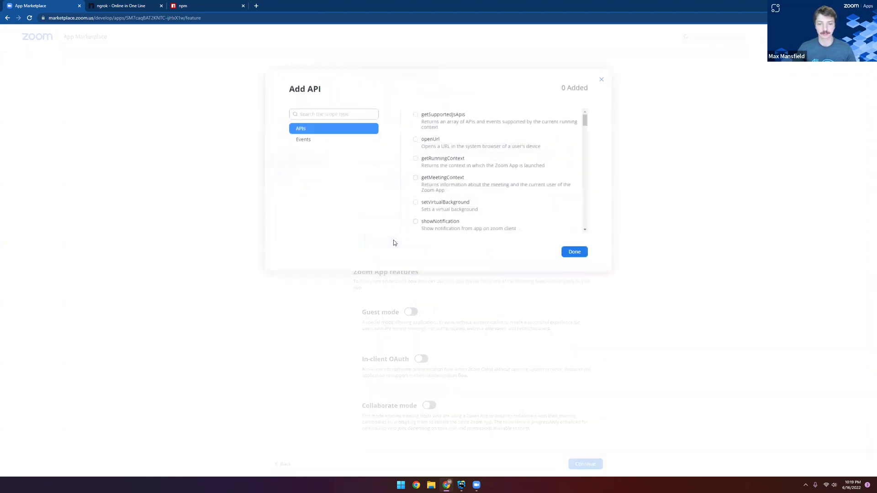
{"action": "scroll", "coordinate": [494, 169], "scroll_direction": "down", "scroll_amount": 2}
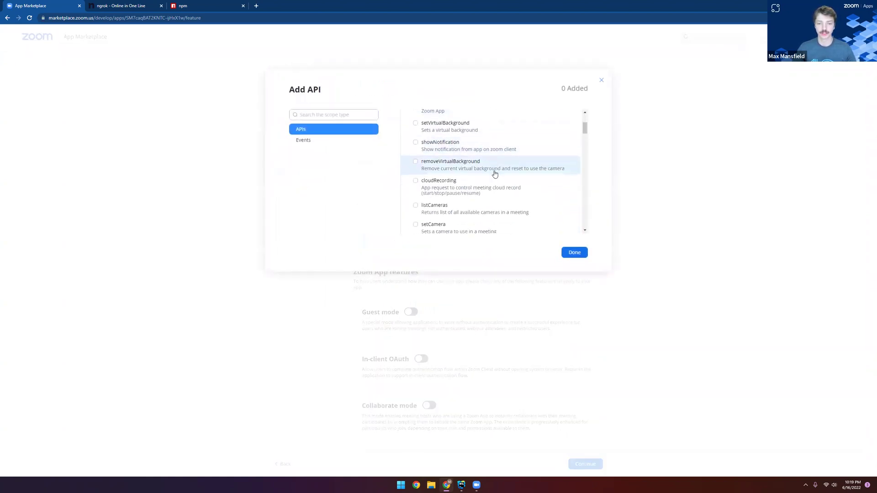
{"action": "scroll", "coordinate": [494, 174], "scroll_direction": "down", "scroll_amount": 2}
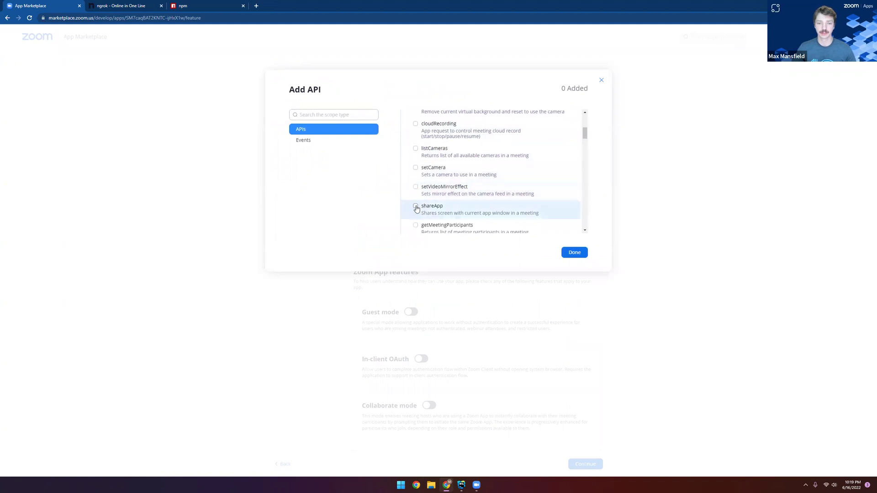
{"action": "left_click", "coordinate": [416, 208]}
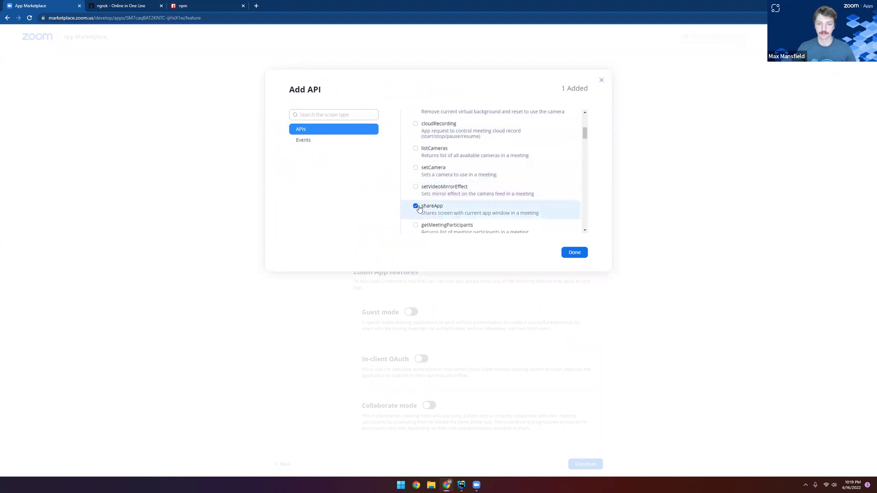
{"action": "left_click", "coordinate": [572, 254]}
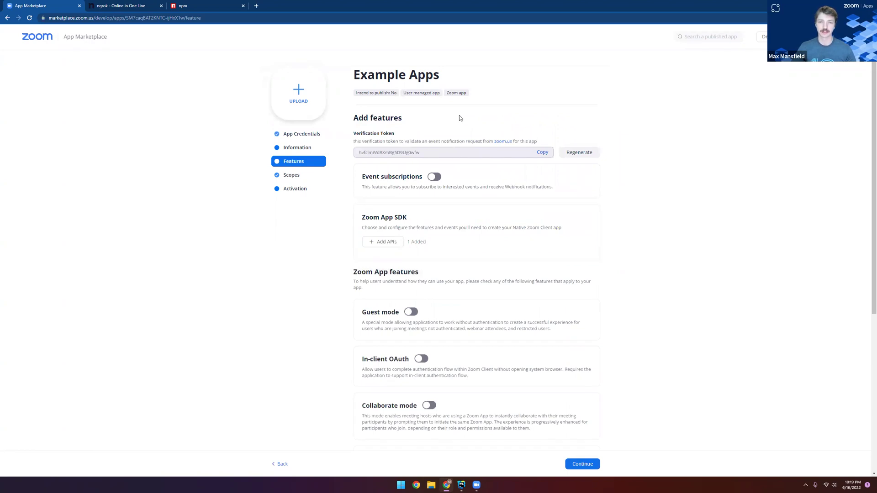
Step: Switch to the code editor, run "npm install" in the second terminal session and highlight the husky prepare lines in the output
{"action": "mouse_move", "coordinate": [465, 486]}
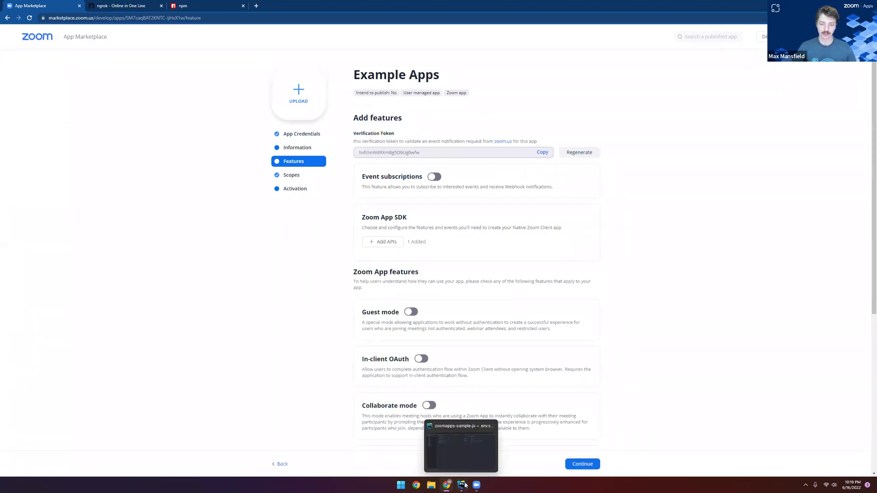
{"action": "left_click", "coordinate": [471, 461]}
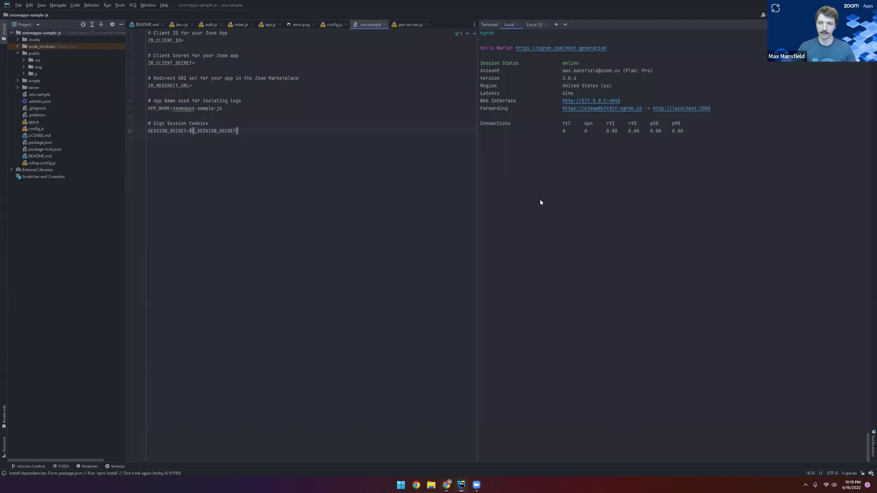
{"action": "left_click", "coordinate": [534, 25]}
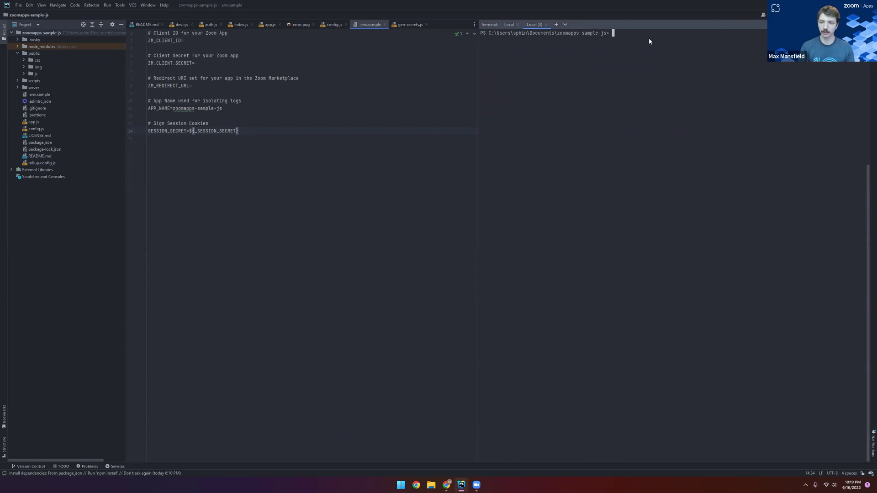
{"action": "type", "text": "npm in"}
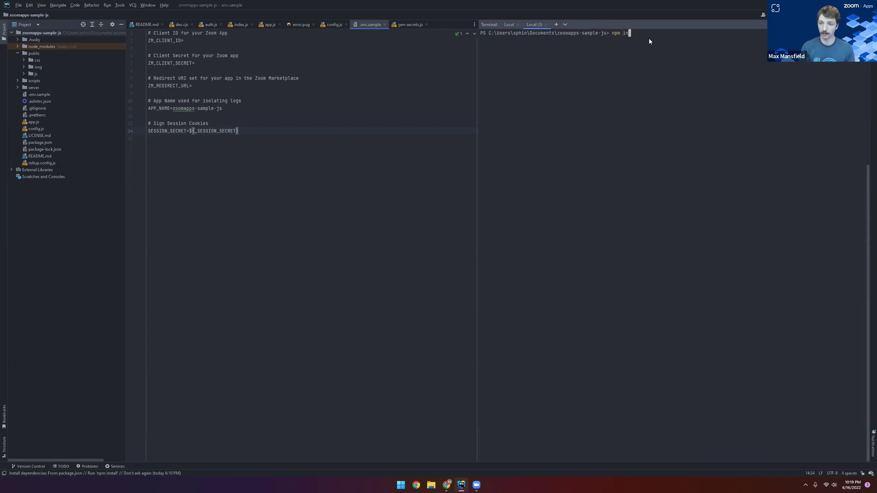
{"action": "type", "text": "stall"}
{"action": "key", "text": "Return"}
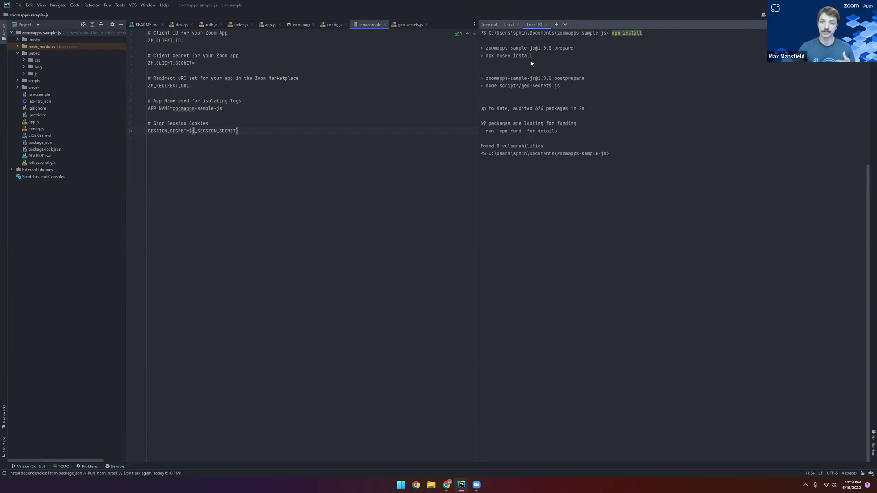
{"action": "left_click_drag", "start_coordinate": [544, 55], "coordinate": [477, 45]}
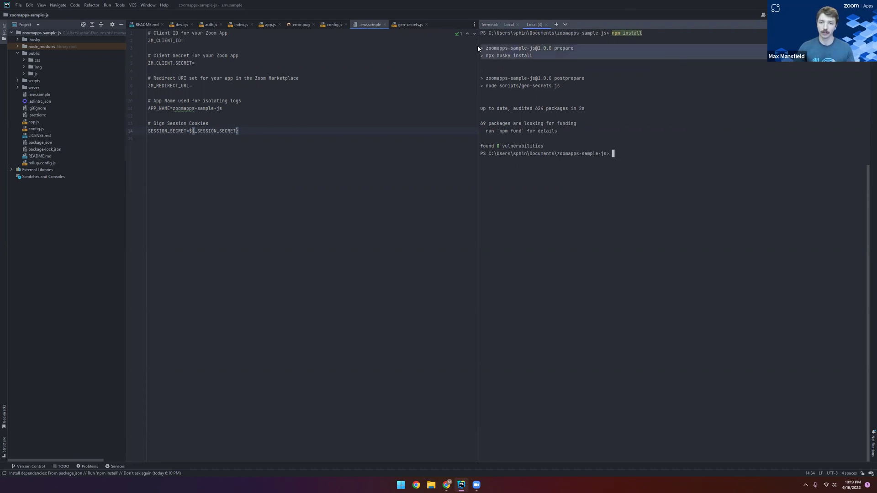
Step: Highlight the postprepare lines running scripts/gen-secrets.js in the terminal output and open the project's .env file
{"action": "left_click", "coordinate": [560, 66]}
{"action": "left_click_drag", "start_coordinate": [582, 86], "coordinate": [473, 77]}
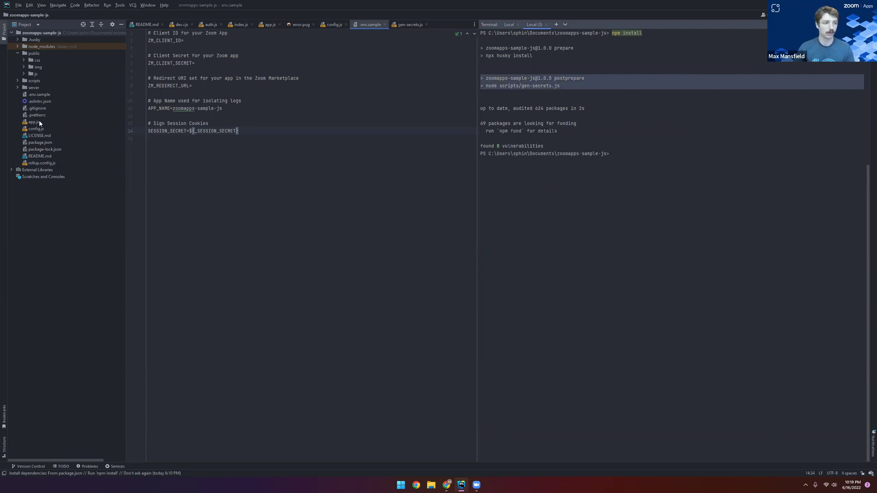
{"action": "left_click", "coordinate": [33, 95]}
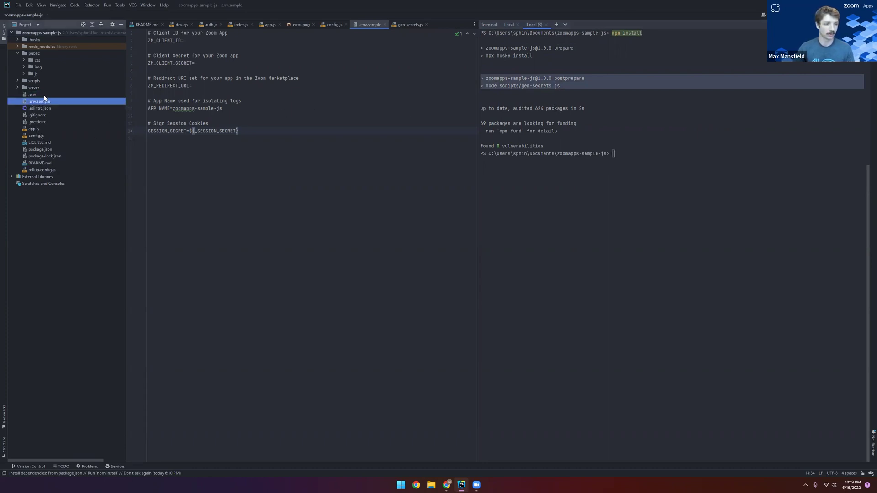
{"action": "double_click", "coordinate": [33, 94]}
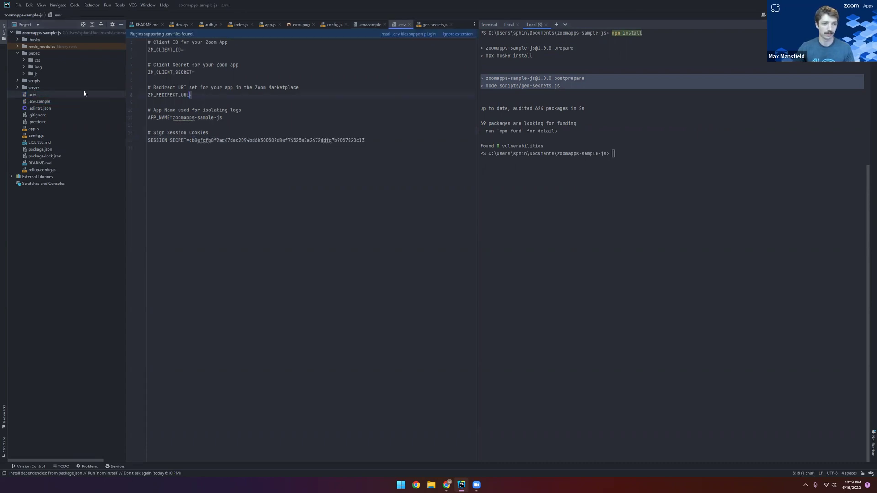
{"action": "left_click", "coordinate": [201, 98]}
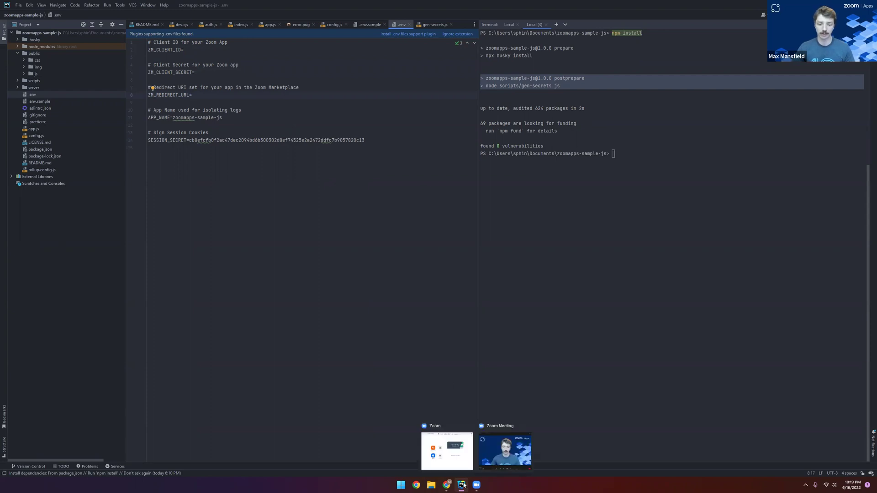
Step: Copy the Client ID from the app's credentials page in the Zoom Marketplace into ZM_CLIENT_ID in the .env file
{"action": "mouse_move", "coordinate": [447, 485]}
{"action": "left_click", "coordinate": [442, 438]}
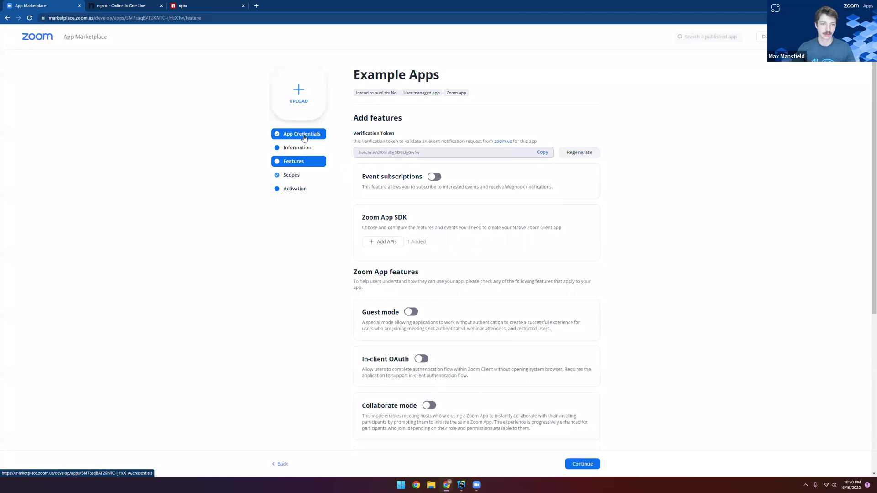
{"action": "left_click", "coordinate": [304, 136]}
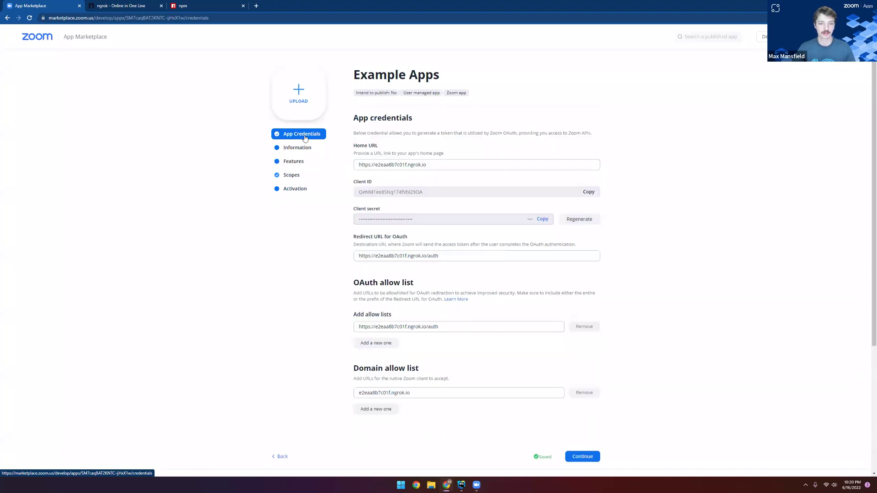
{"action": "left_click", "coordinate": [589, 194]}
{"action": "mouse_move", "coordinate": [463, 485]}
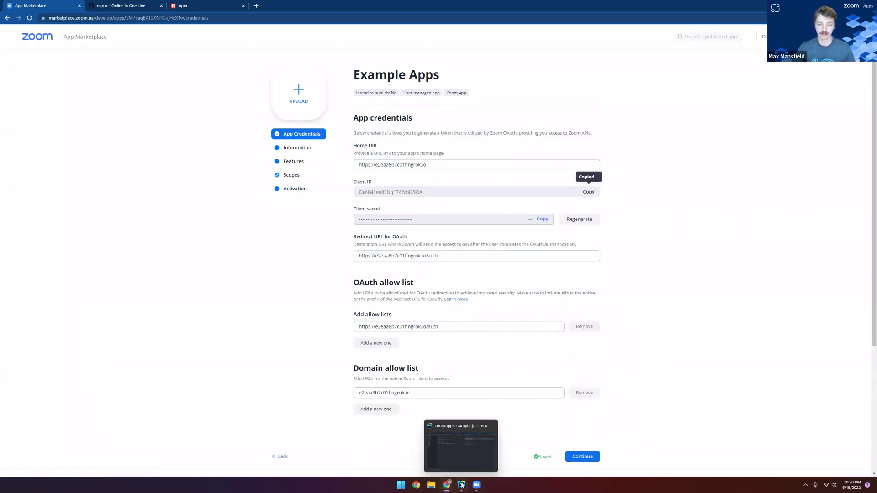
{"action": "left_click", "coordinate": [459, 455]}
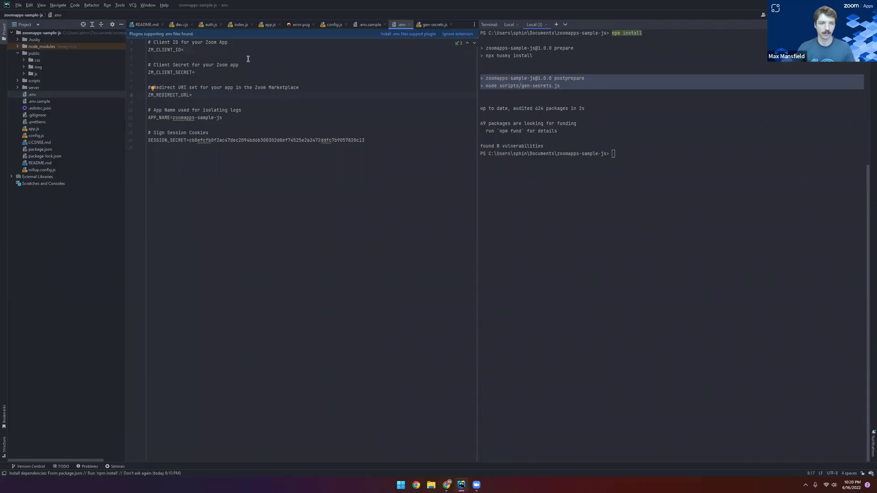
{"action": "left_click", "coordinate": [206, 50]}
{"action": "key", "text": "ctrl+v"}
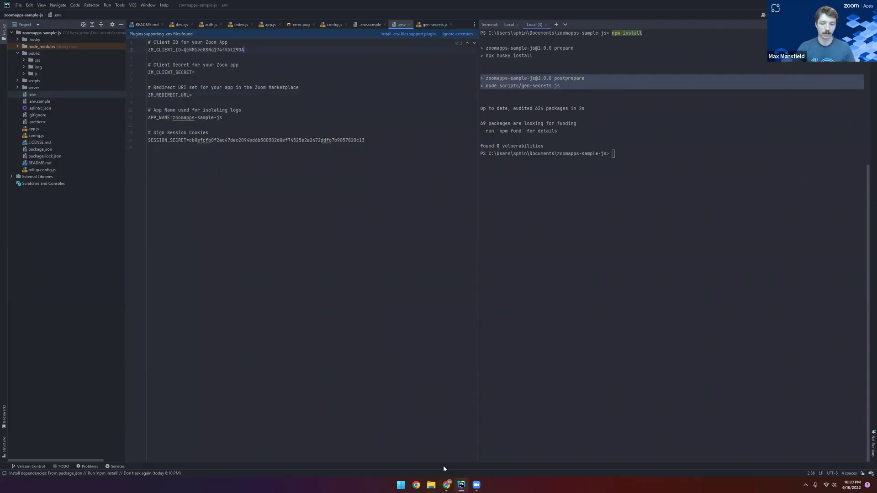
Step: Copy the client secret from the Marketplace app credentials into ZM_CLIENT_SECRET in the .env file
{"action": "mouse_move", "coordinate": [446, 484]}
{"action": "left_click", "coordinate": [448, 451]}
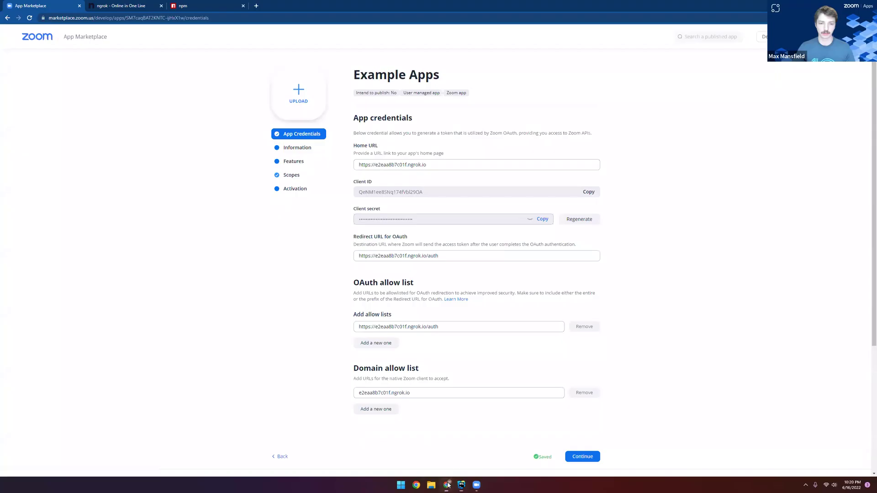
{"action": "left_click", "coordinate": [541, 220]}
{"action": "key", "text": "alt+Tab"}
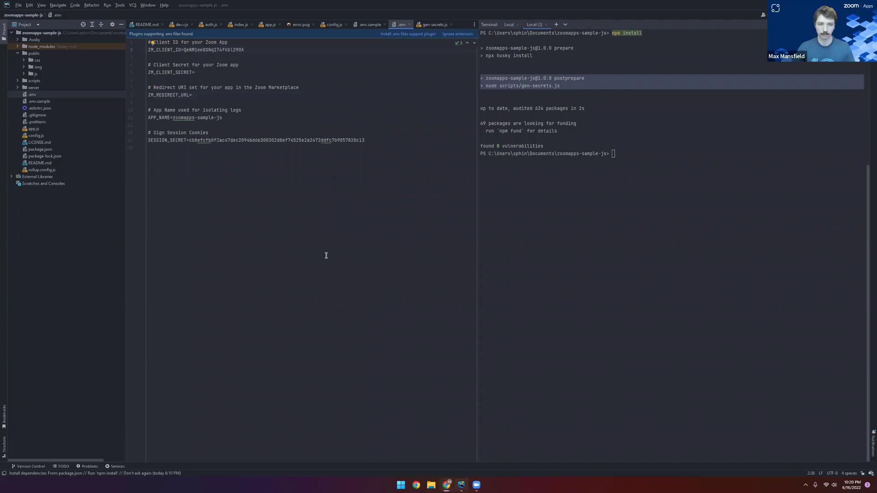
{"action": "left_click", "coordinate": [213, 75]}
{"action": "key", "text": "ctrl+v"}
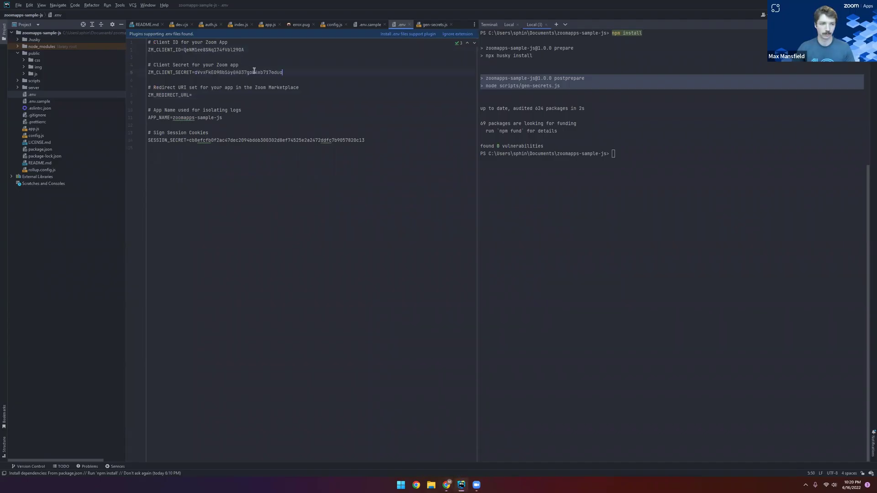
{"action": "left_click", "coordinate": [448, 485]}
{"action": "triple_click", "coordinate": [564, 255]}
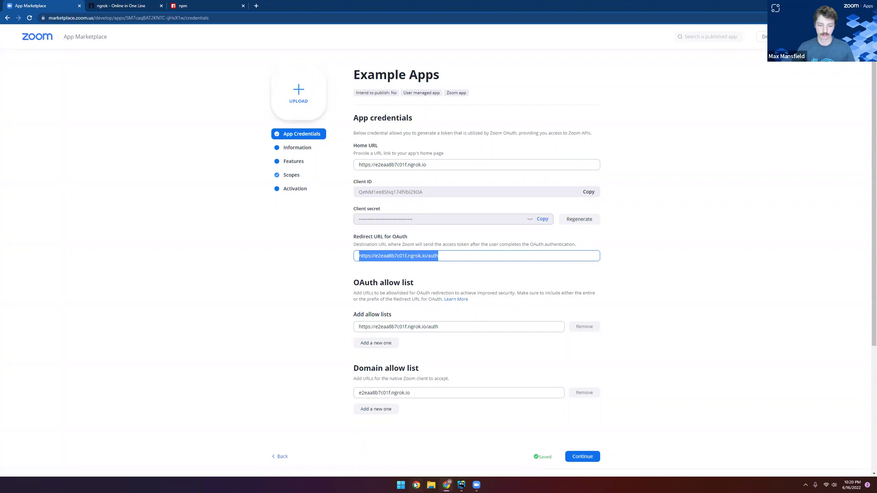
{"action": "left_click", "coordinate": [462, 485]}
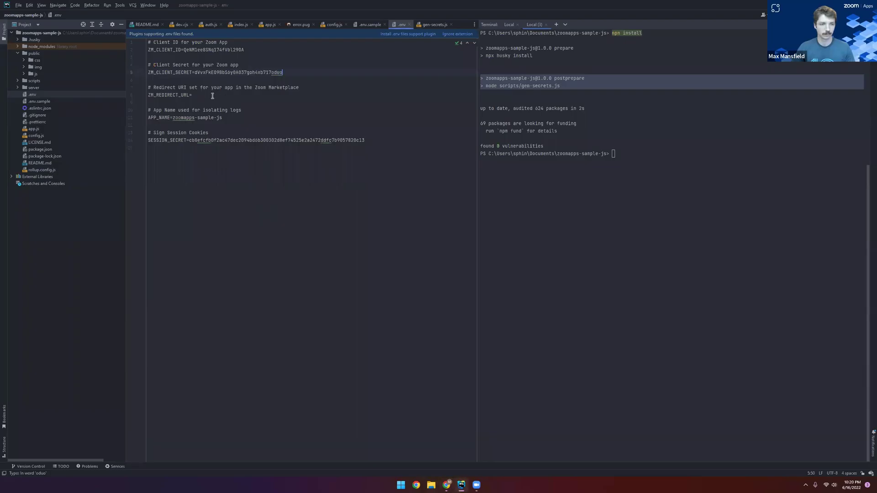
{"action": "left_click", "coordinate": [213, 97]}
{"action": "key", "text": "ctrl+v"}
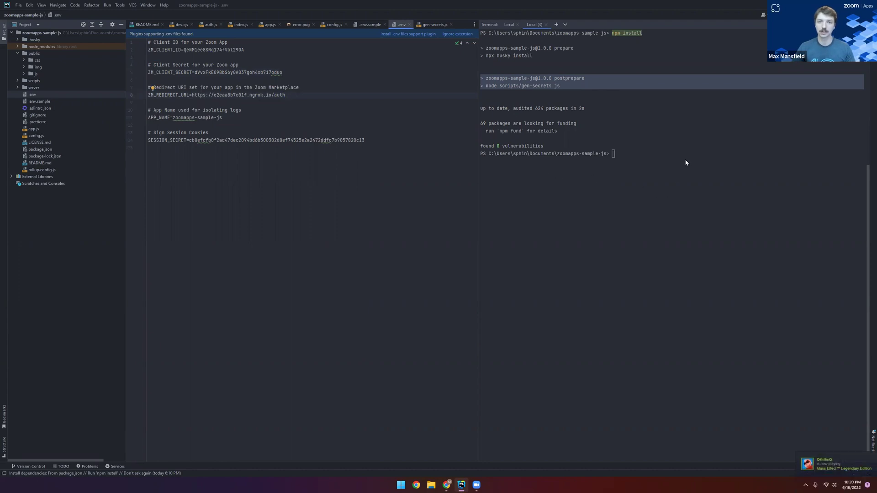
Step: Start the development server by running "npm run dev" in the second terminal session
{"action": "left_click", "coordinate": [654, 165]}
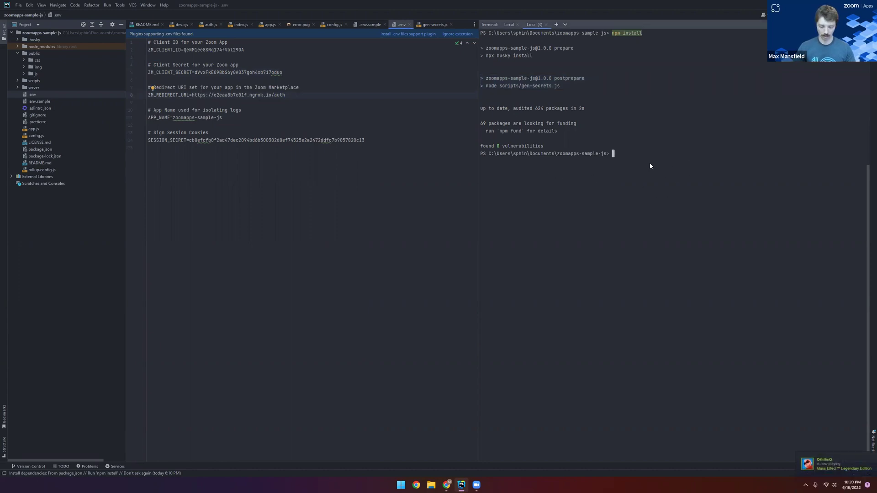
{"action": "type", "text": "npm run dev"}
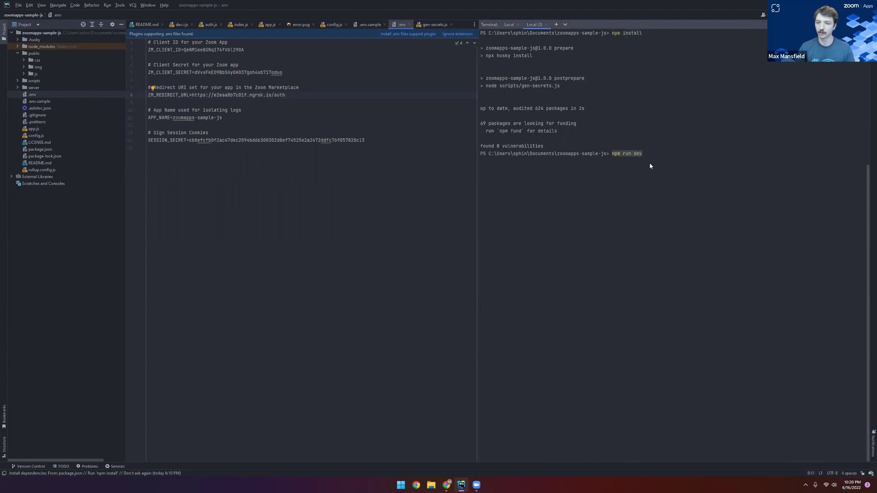
{"action": "key", "text": "Return"}
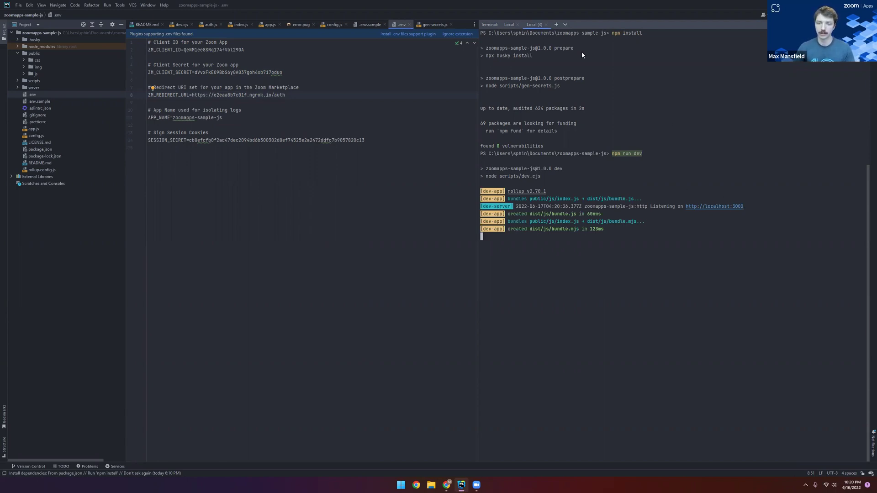
{"action": "left_click", "coordinate": [509, 25]}
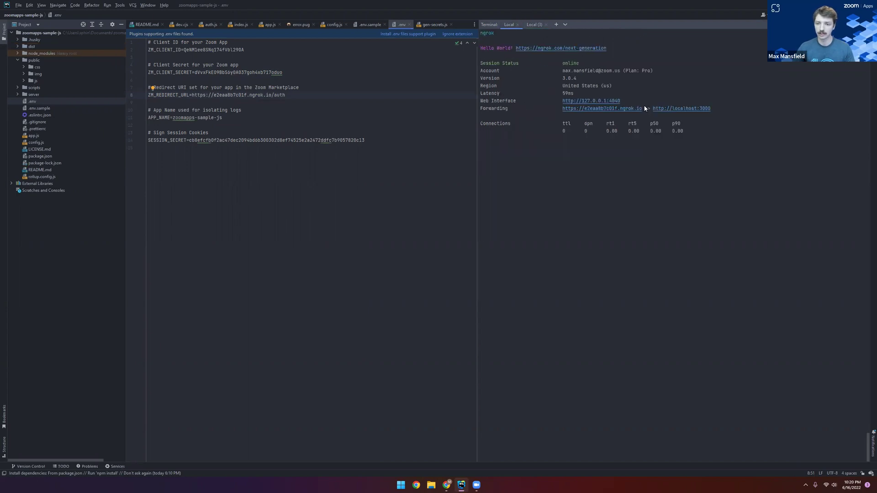
{"action": "left_click_drag", "start_coordinate": [643, 109], "coordinate": [558, 110]}
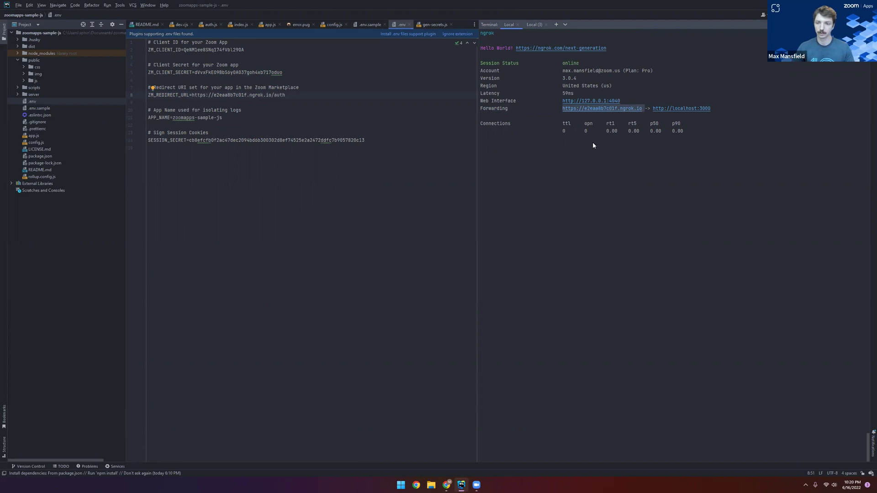
{"action": "key", "text": "ctrl+c"}
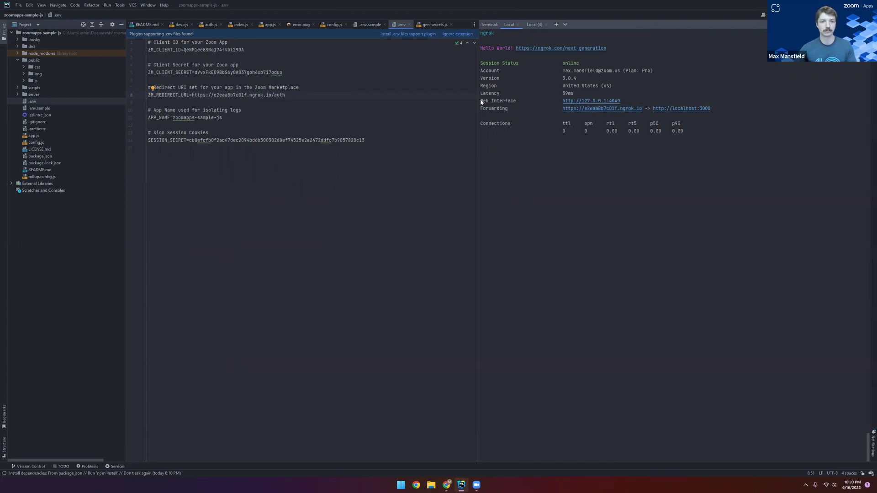
{"action": "left_click", "coordinate": [448, 485]}
{"action": "left_click", "coordinate": [255, 6]}
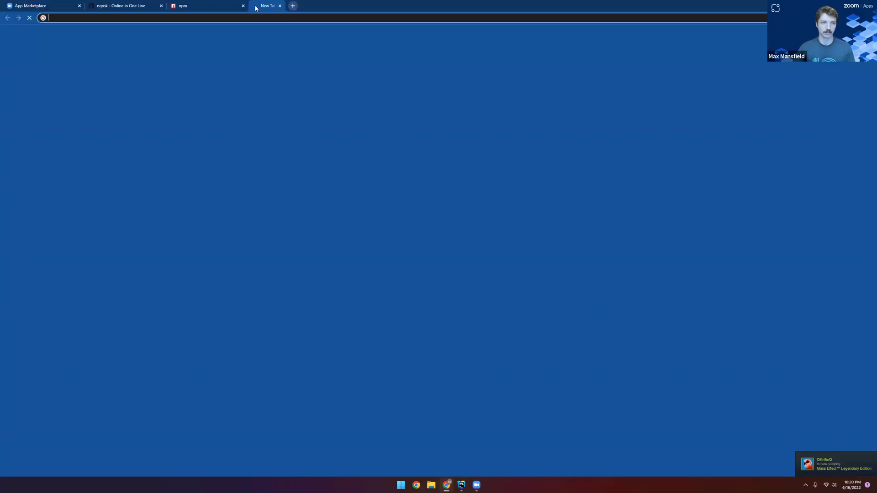
{"action": "key", "text": "ctrl+v"}
{"action": "key", "text": "Return"}
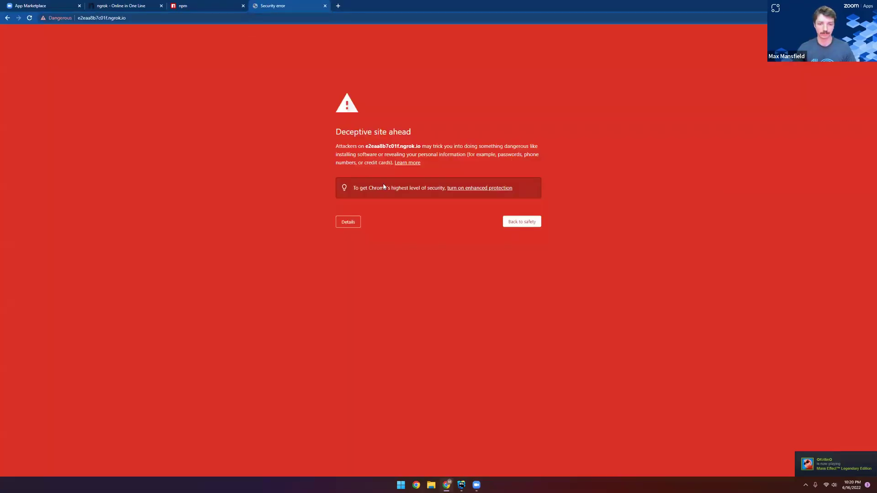
Step: Proceed past the deceptive-site warning to the app page and follow its link to install the app in Zoom
{"action": "left_click", "coordinate": [348, 223]}
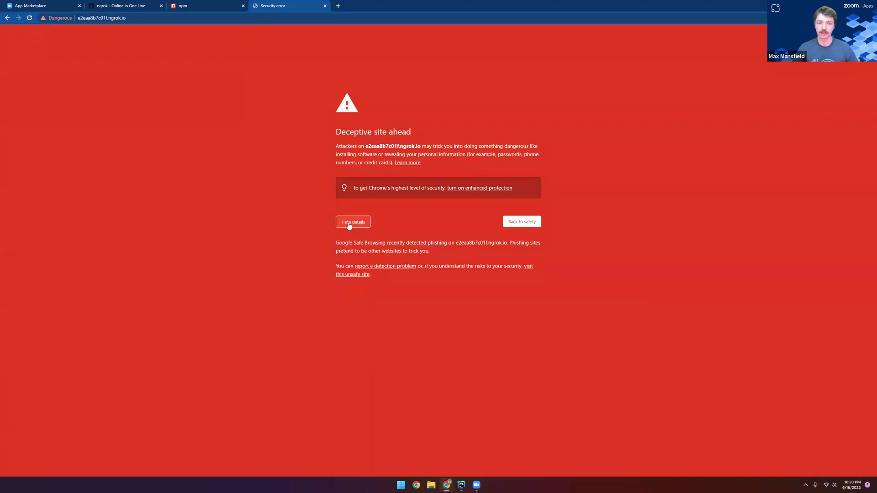
{"action": "left_click", "coordinate": [353, 274]}
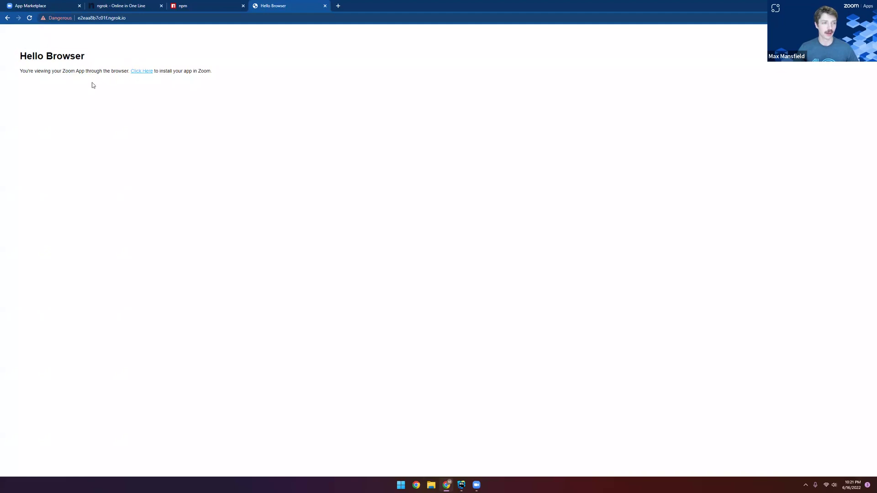
{"action": "left_click", "coordinate": [140, 72]}
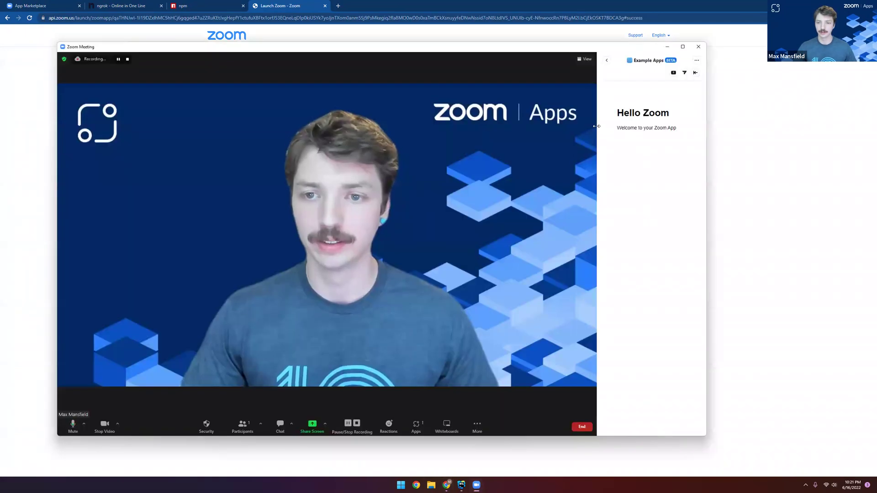
Step: Widen the Example Apps side panel in the Zoom meeting and pop the app out into its own window
{"action": "left_click_drag", "start_coordinate": [458, 133], "coordinate": [446, 136]}
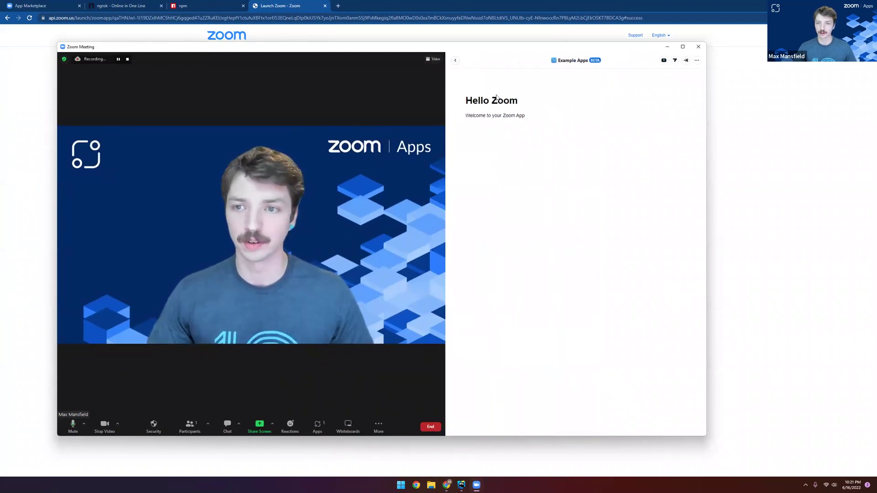
{"action": "left_click", "coordinate": [697, 61]}
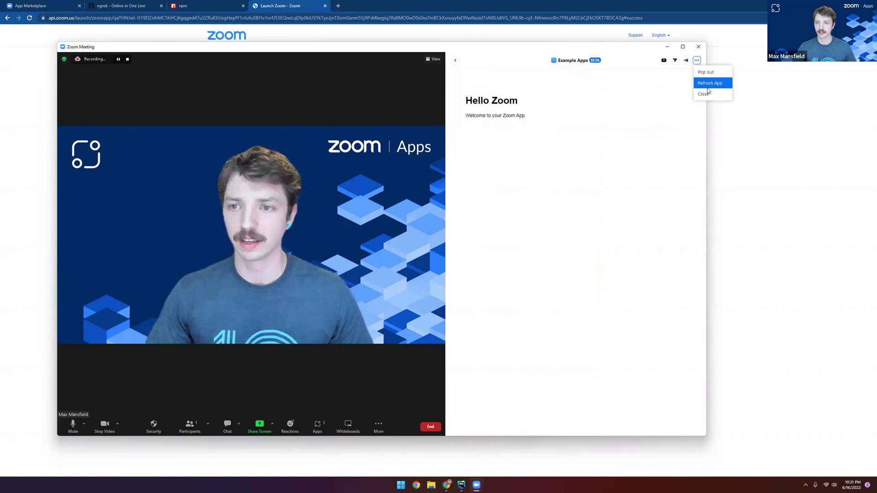
{"action": "left_click", "coordinate": [713, 83]}
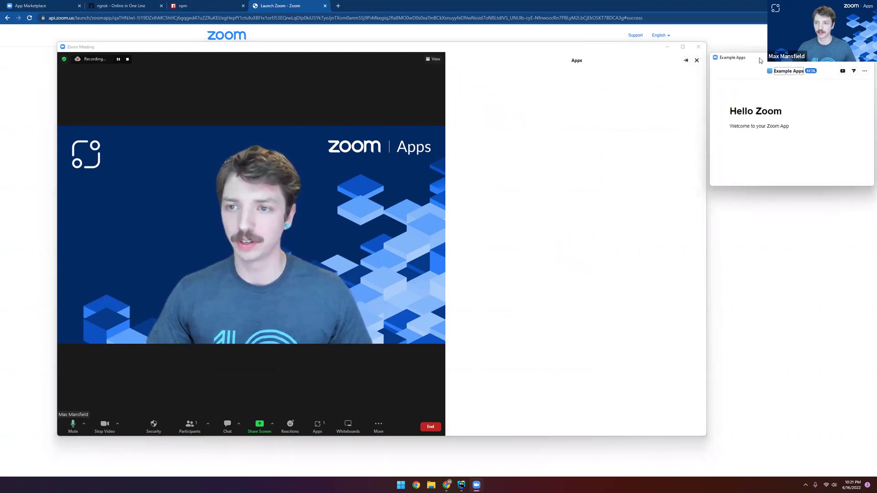